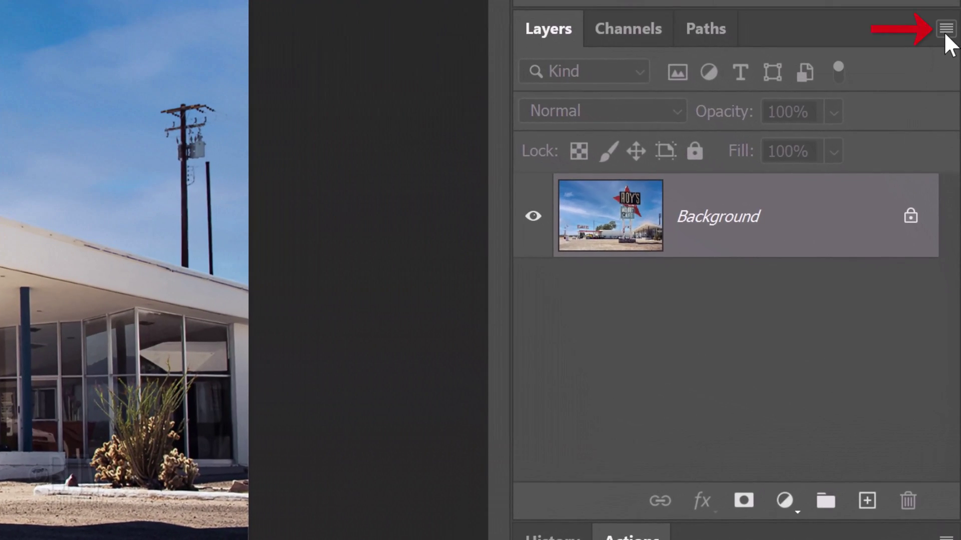
Convert the Background layer into the smart object Layer 0 from the Layers panel menu
left_click(945, 30)
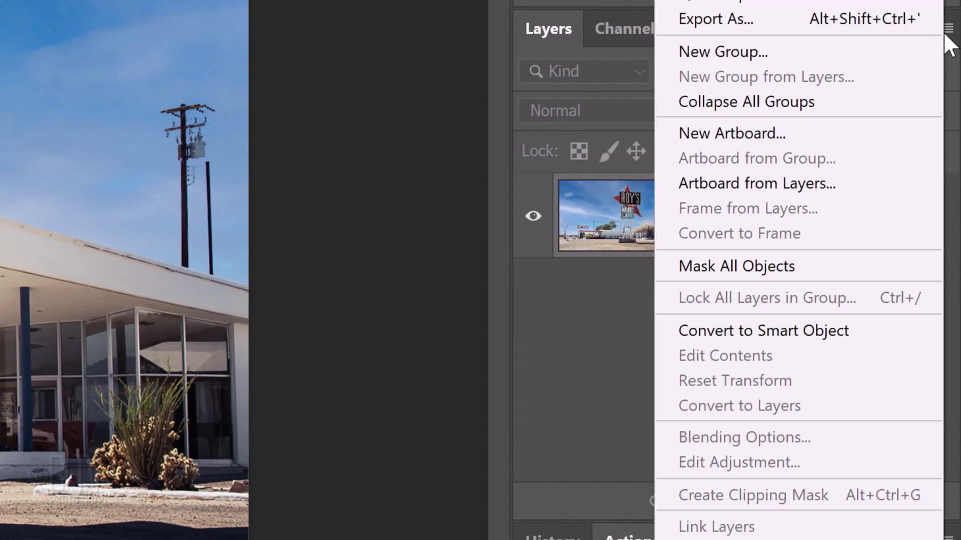
left_click(754, 331)
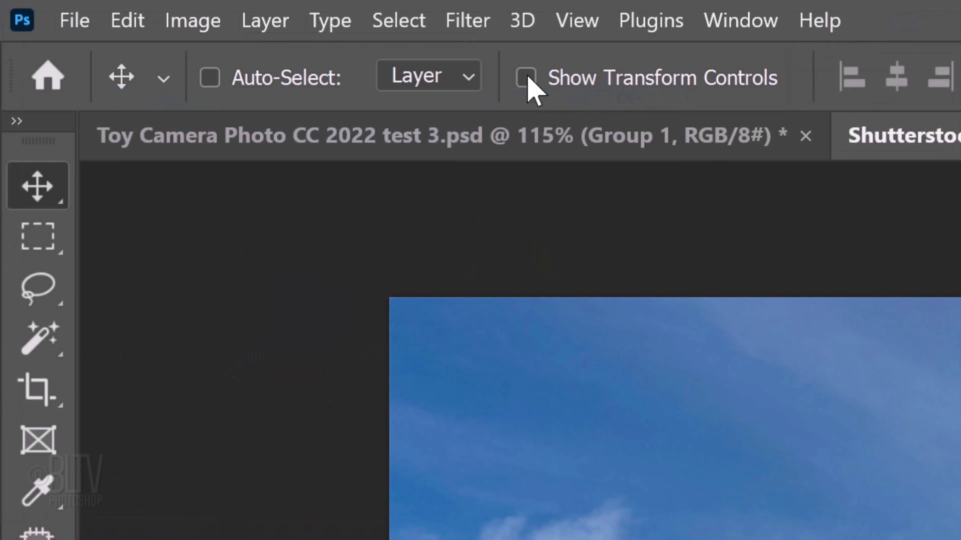
Launch Filter > Camera Raw Filter on the Layer 0 smart object
left_click(138, 7)
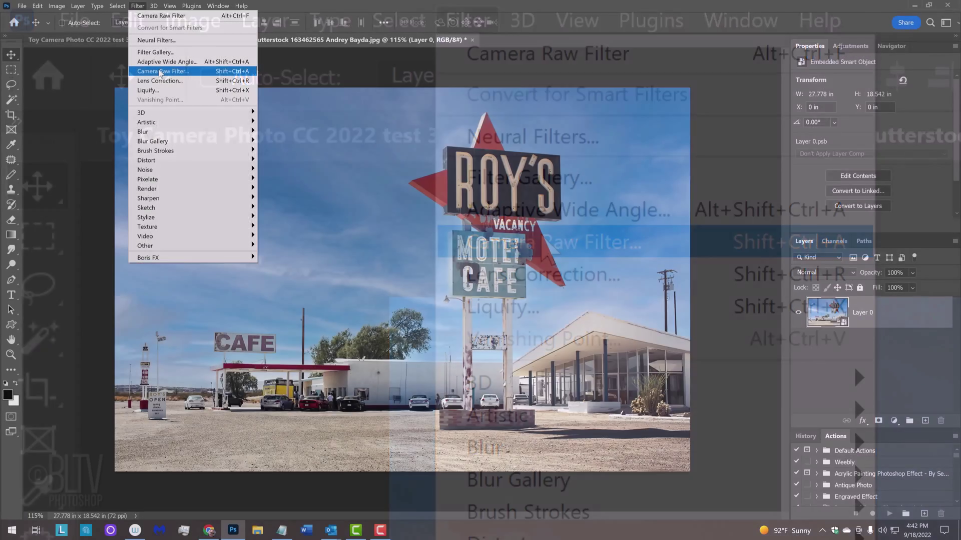
left_click(542, 237)
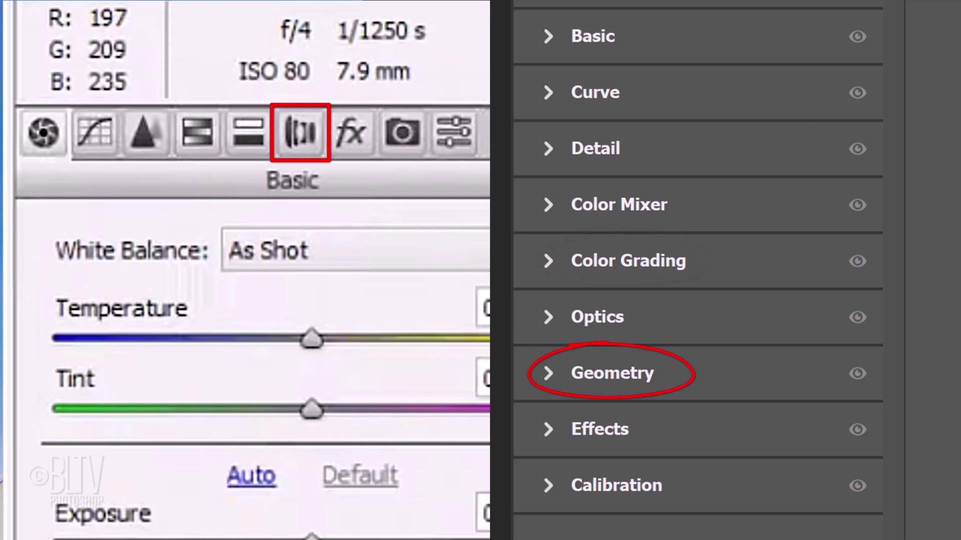
In the Basic panel, set Temperature +15, Contrast +50 and Highlights 100, then show Curve
left_click(546, 35)
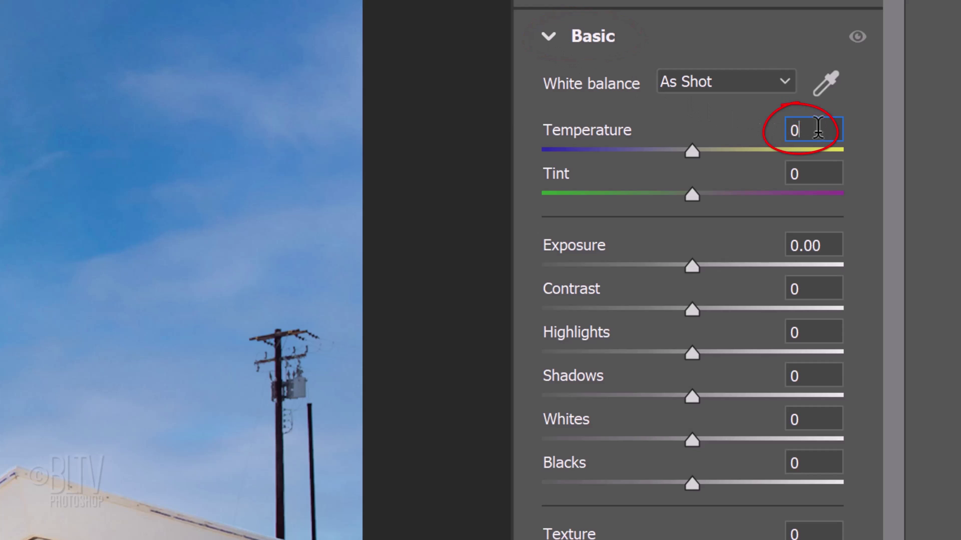
left_click(817, 129)
type("15")
key("Return")
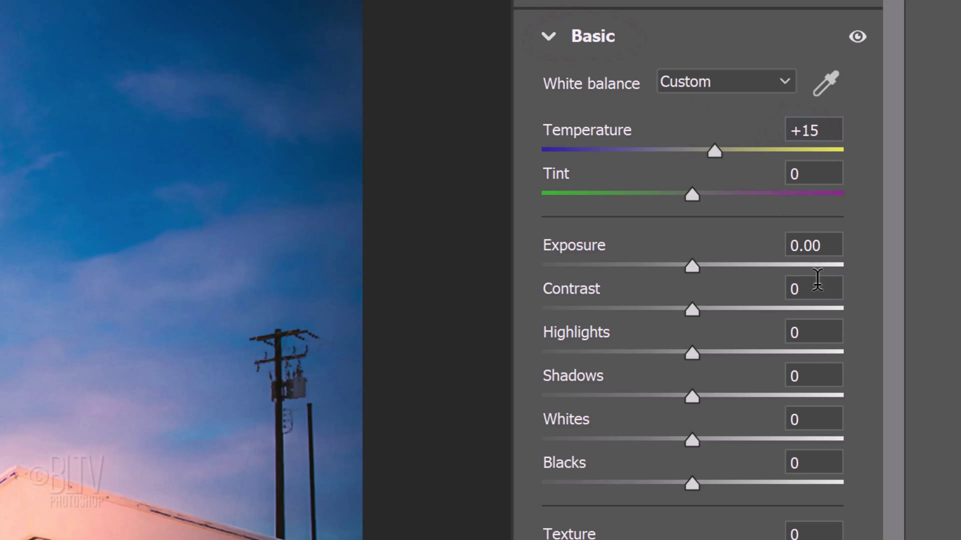
left_click(815, 289)
type("50")
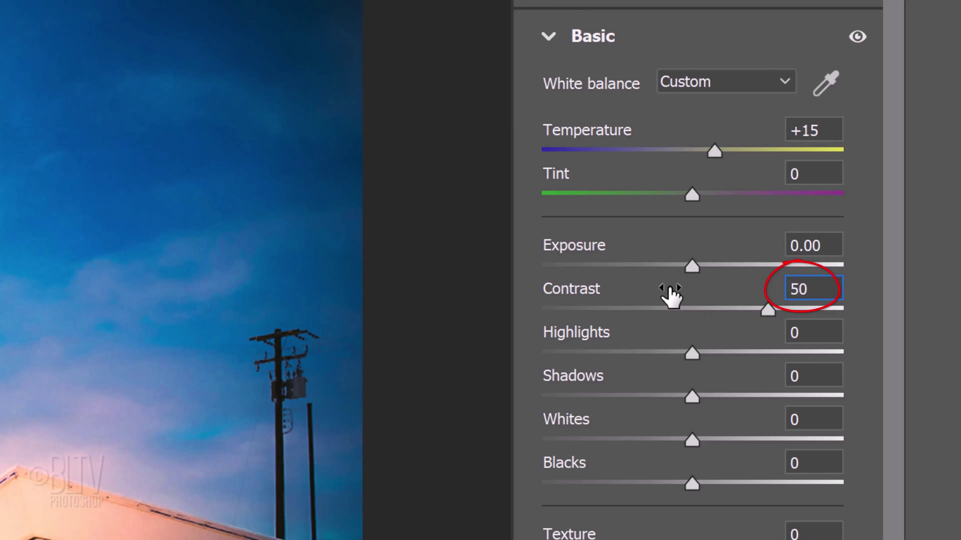
key("Tab")
type("100")
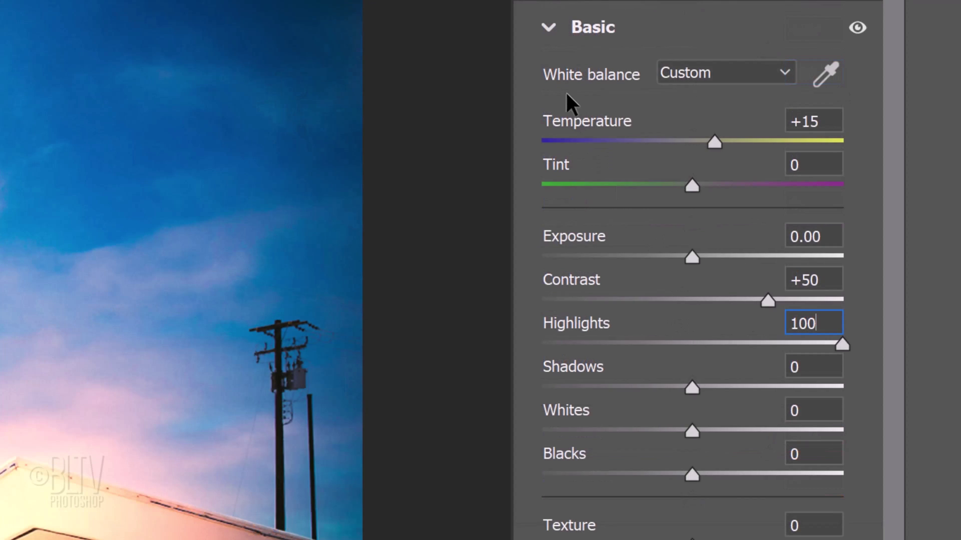
left_click(553, 31)
left_click(550, 82)
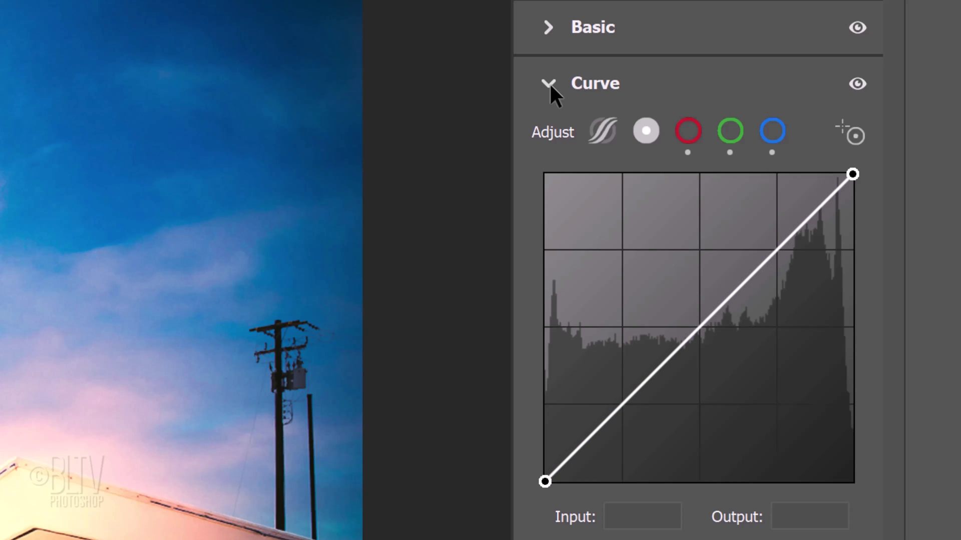
Reshape the Red, Green and Blue channel curves in the Curve panel
left_click(686, 133)
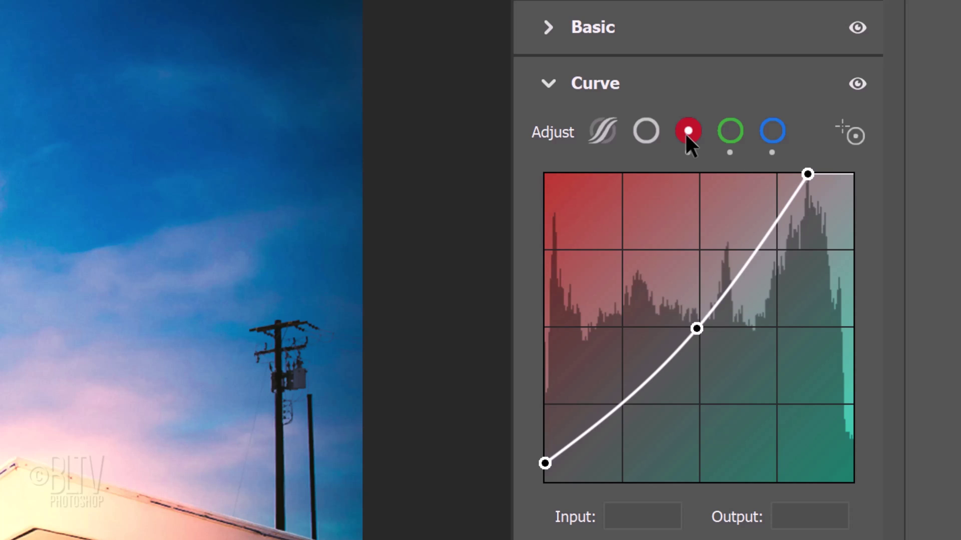
left_click(728, 133)
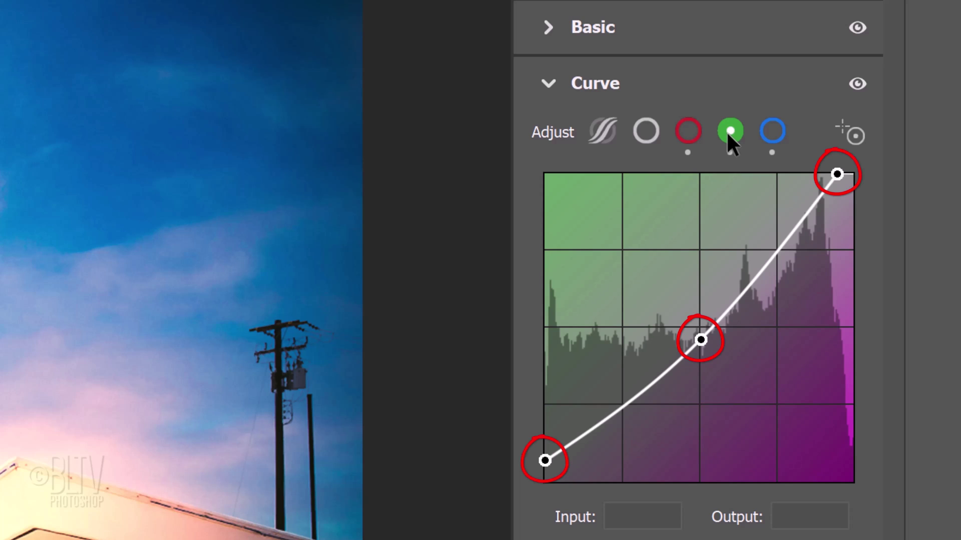
left_click(770, 132)
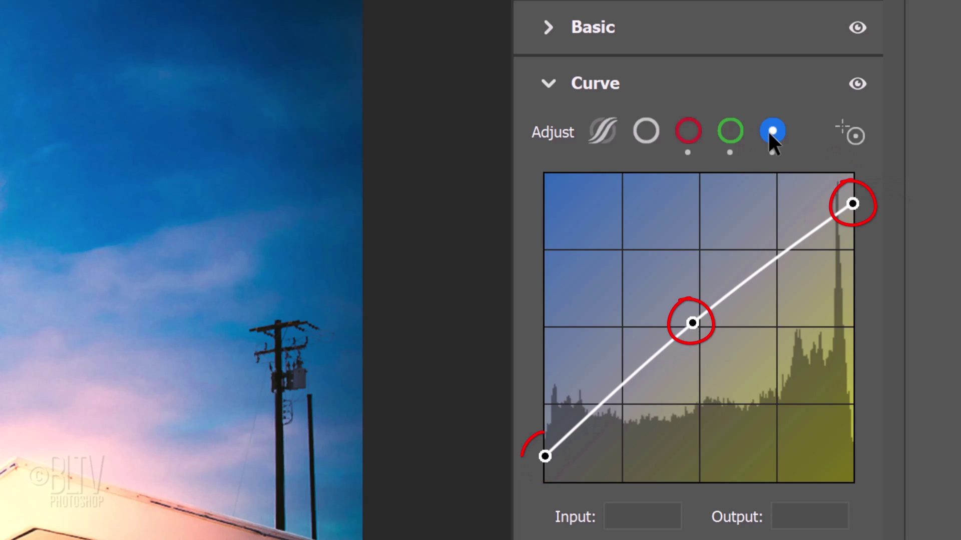
left_click(551, 87)
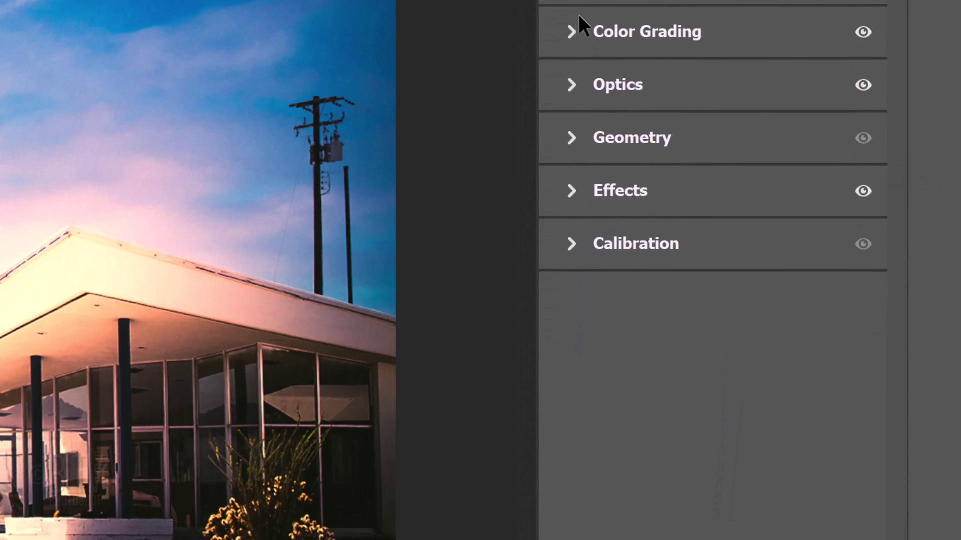
Expand Color Grading and show the Shadows wheel alone at hue 60, saturation 24
left_click(571, 32)
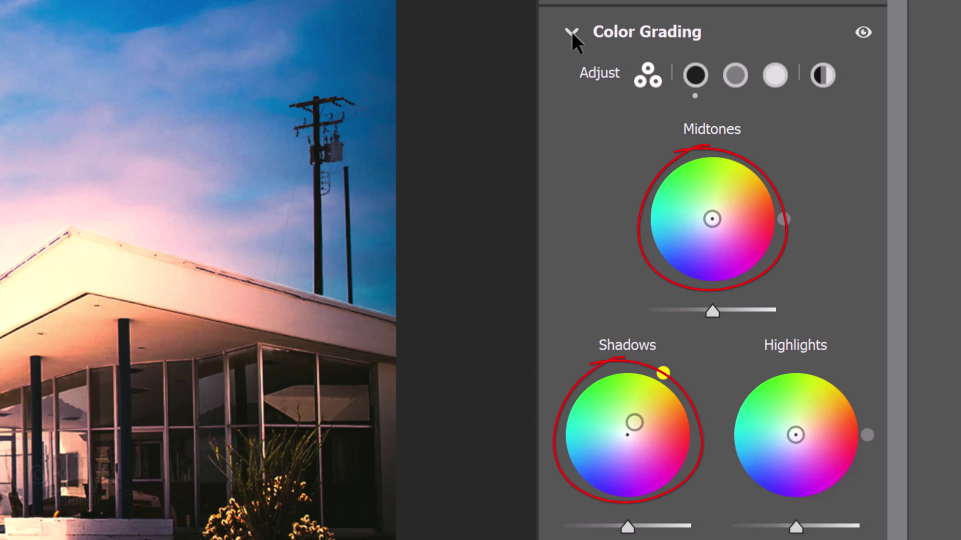
left_click(694, 74)
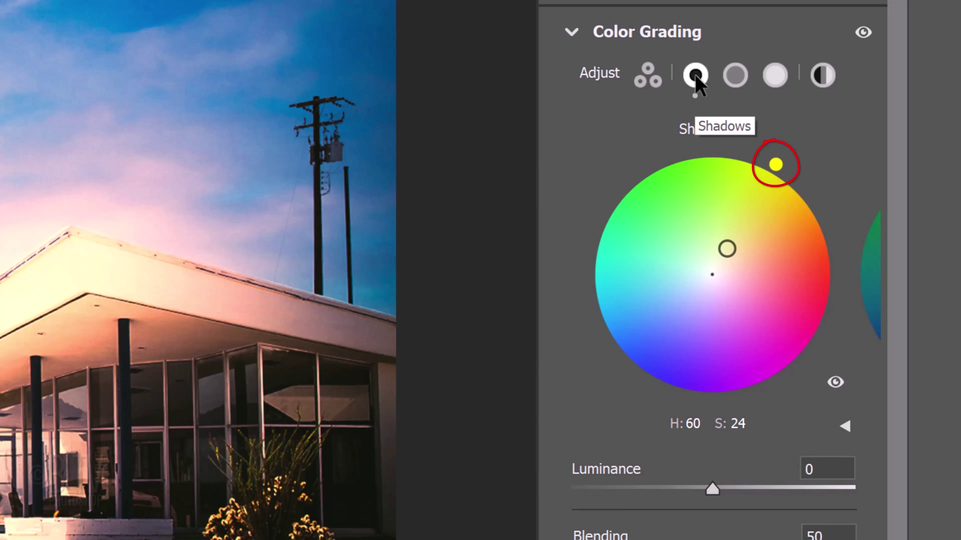
Check the Optics settings, then set Effects grain amount 50 and size 100
left_click(574, 32)
left_click(572, 85)
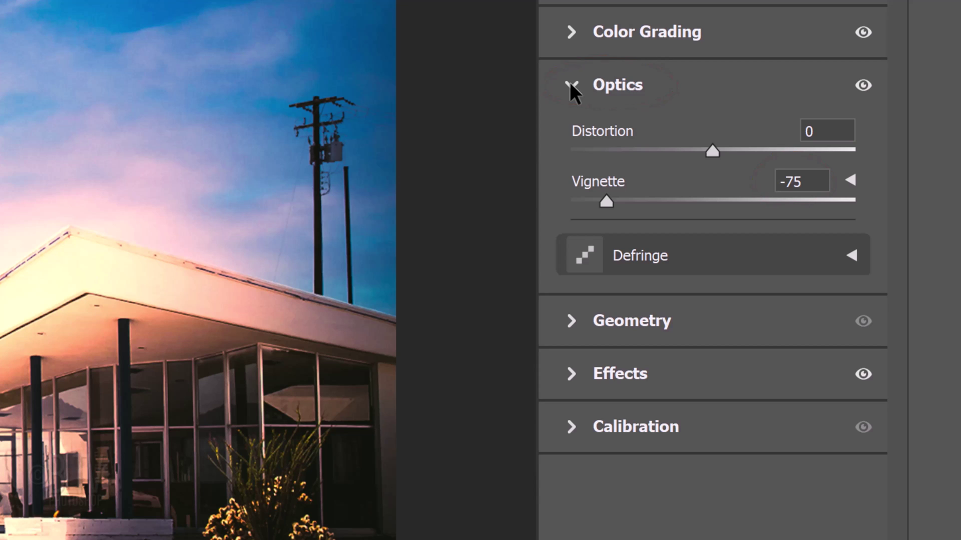
left_click(570, 81)
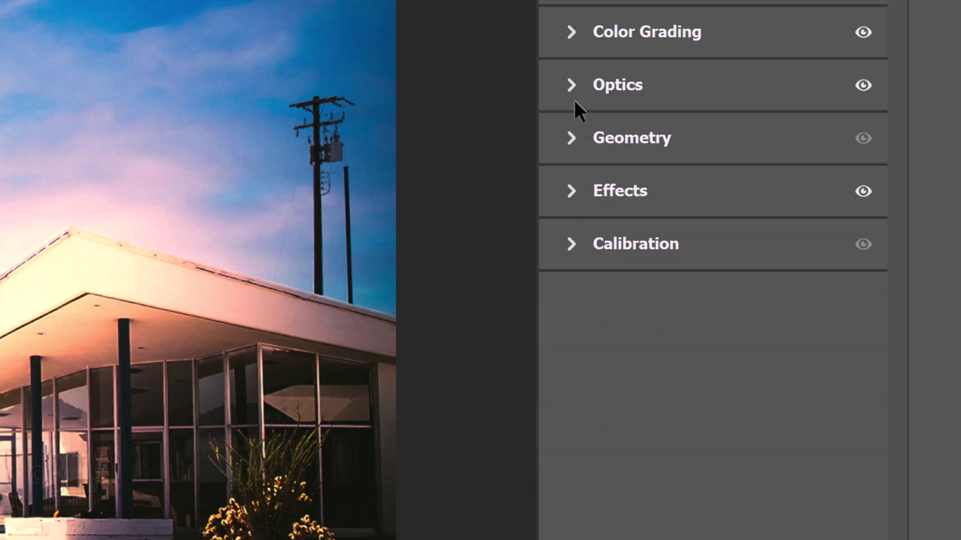
left_click(572, 193)
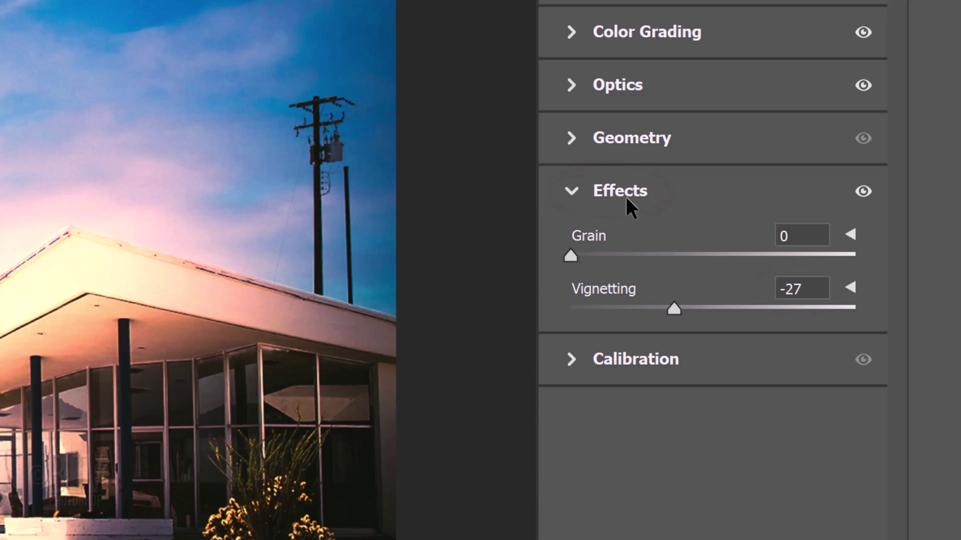
left_click(850, 236)
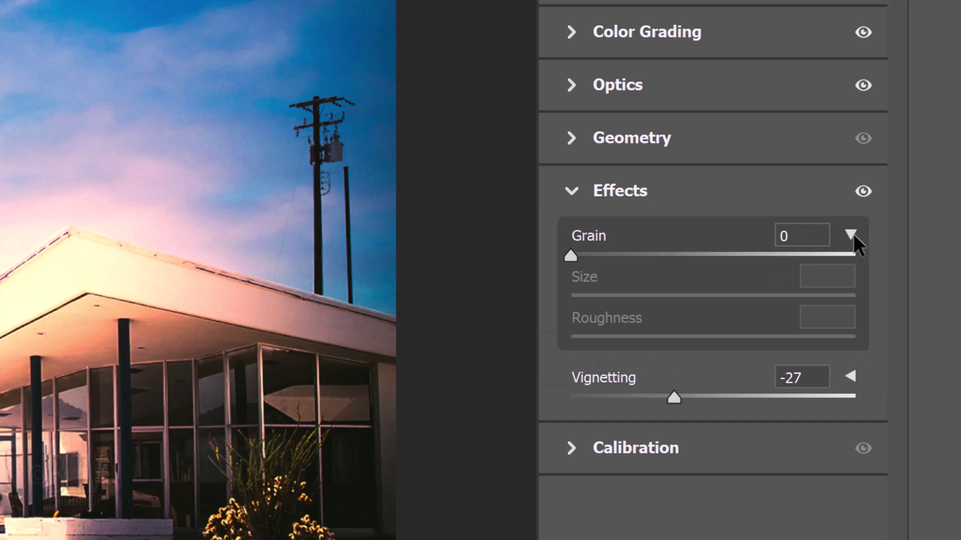
left_click(802, 237)
type("50")
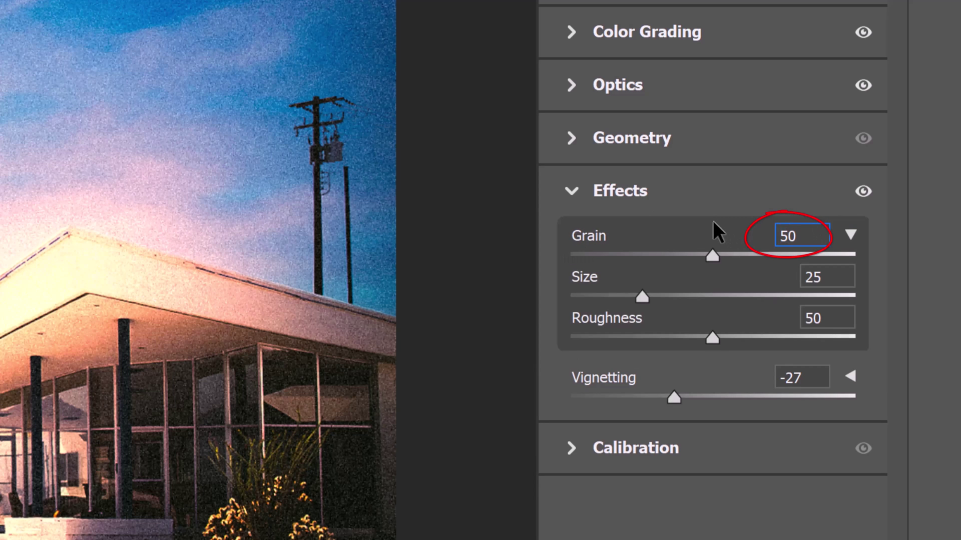
left_click(824, 277)
type("10")
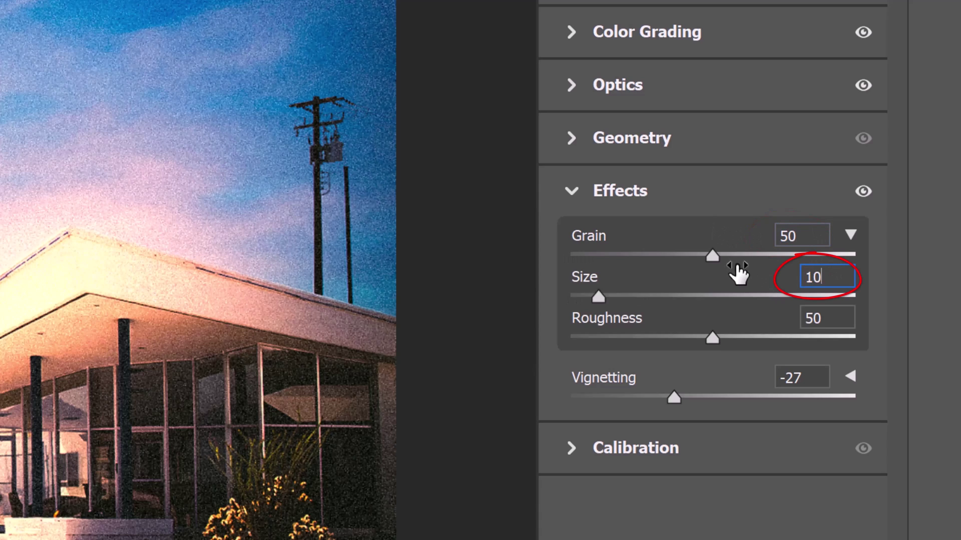
type("0")
key("Return")
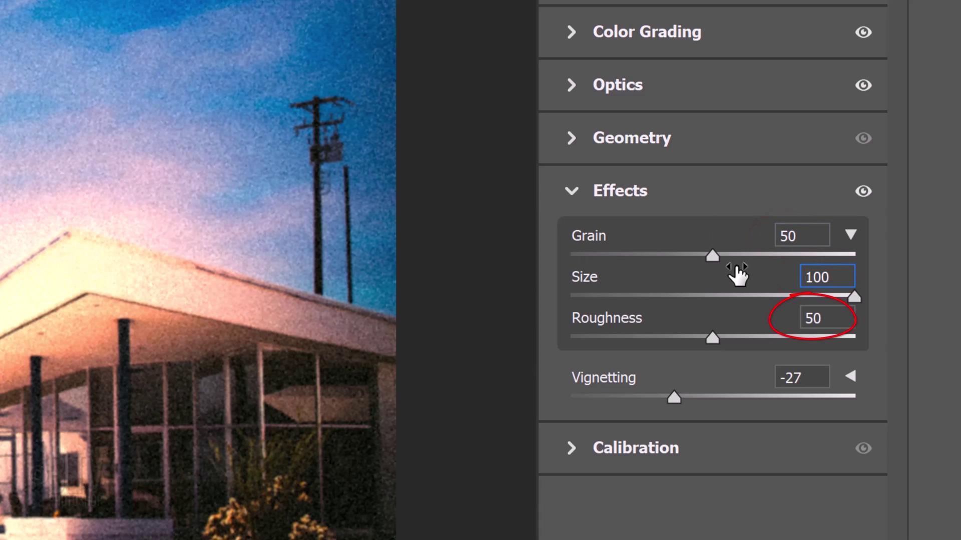
left_click(571, 190)
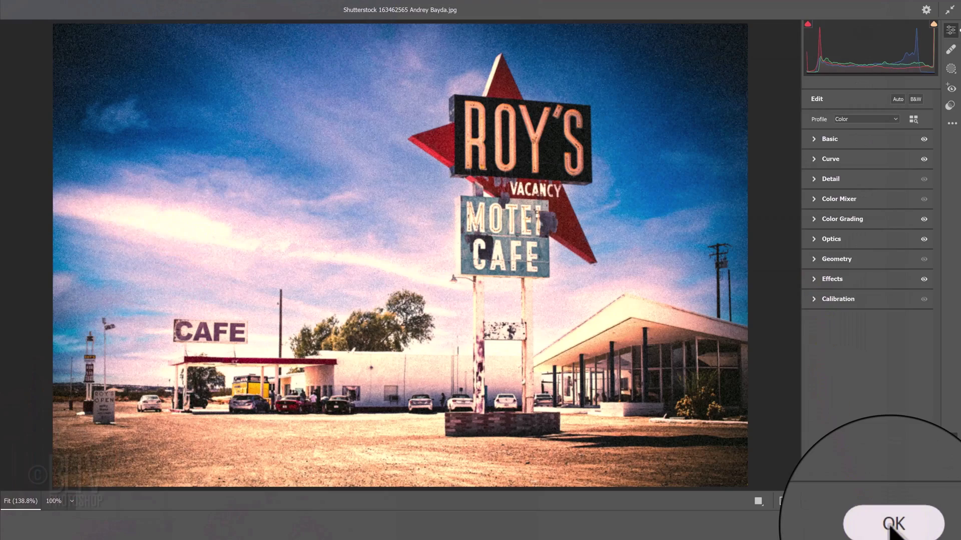
Commit the Camera Raw edits and add a Radial Blur: Amount 5, Zoom, Best quality
left_click(894, 526)
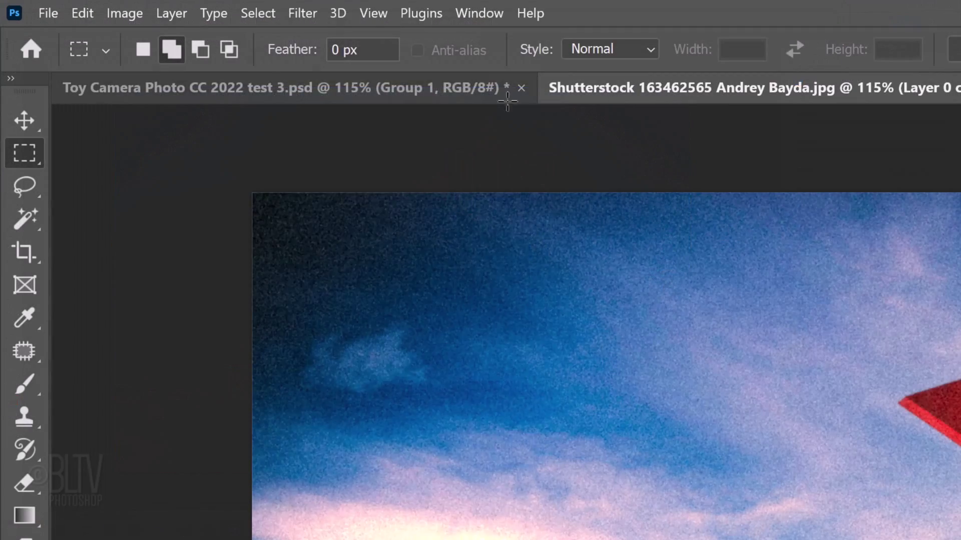
left_click(139, 7)
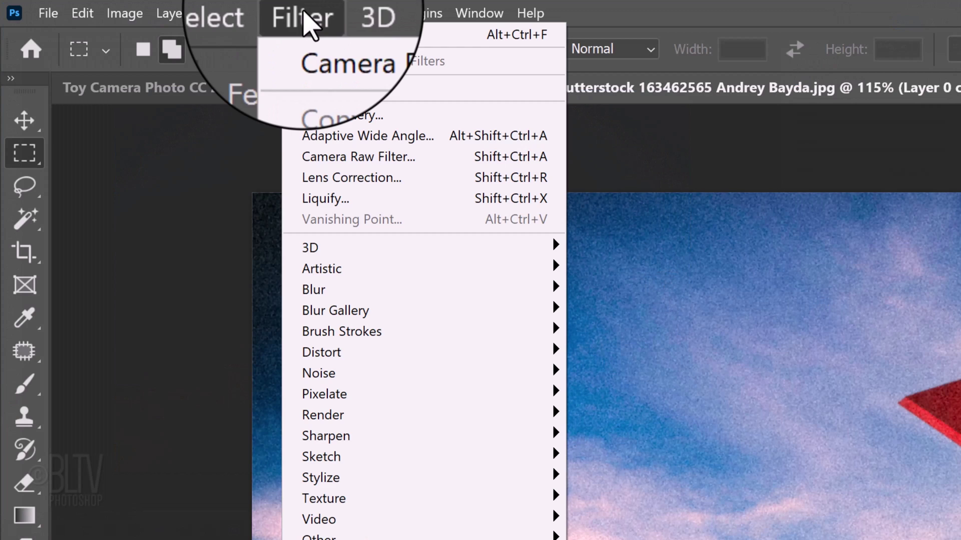
mouse_move(323, 287)
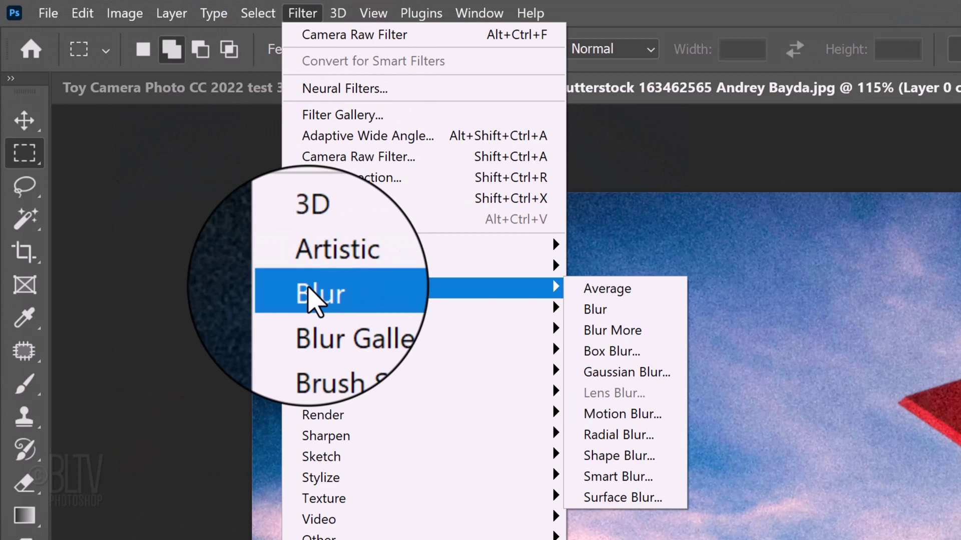
left_click(615, 450)
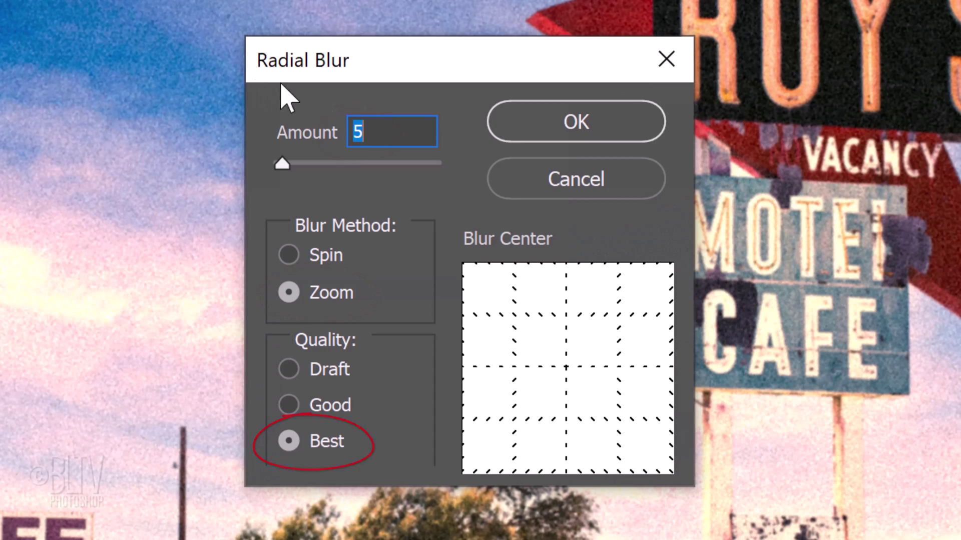
left_click(565, 131)
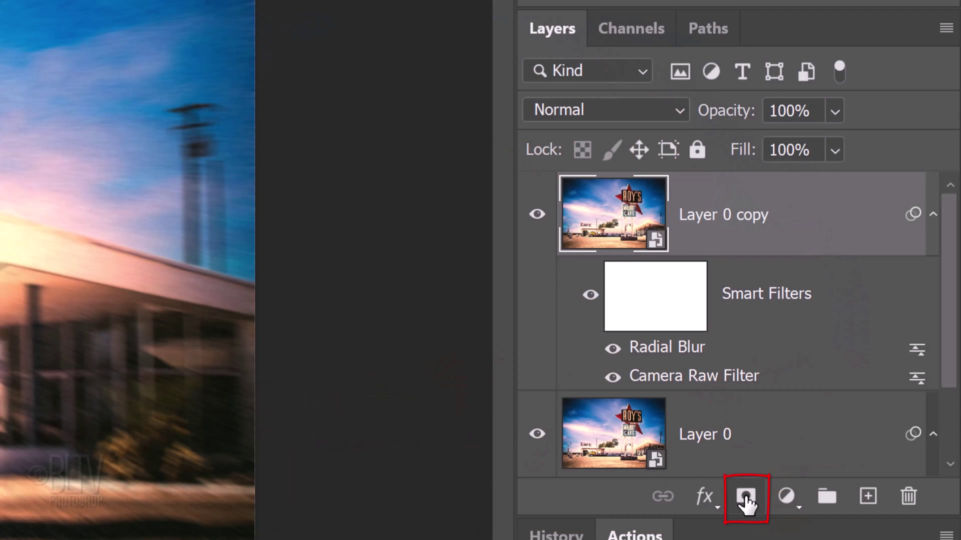
Add a layer mask to Layer 0 copy and switch to the Brush Tool's presets
left_click(746, 496)
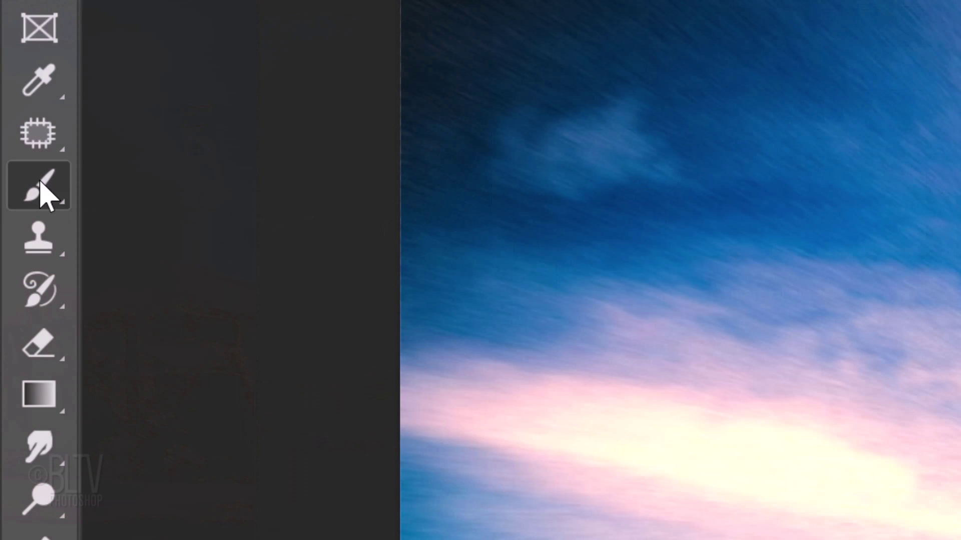
right_click(43, 189)
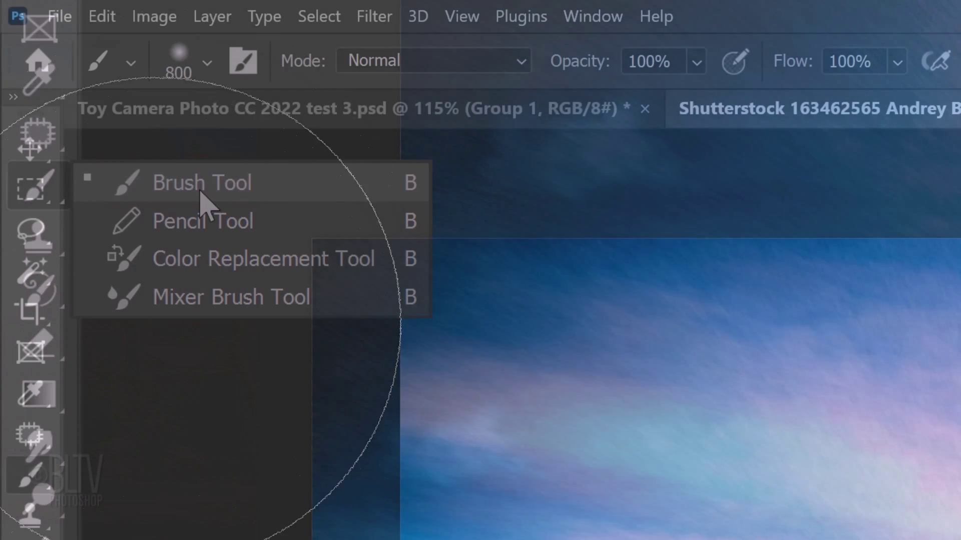
left_click(204, 199)
left_click(206, 64)
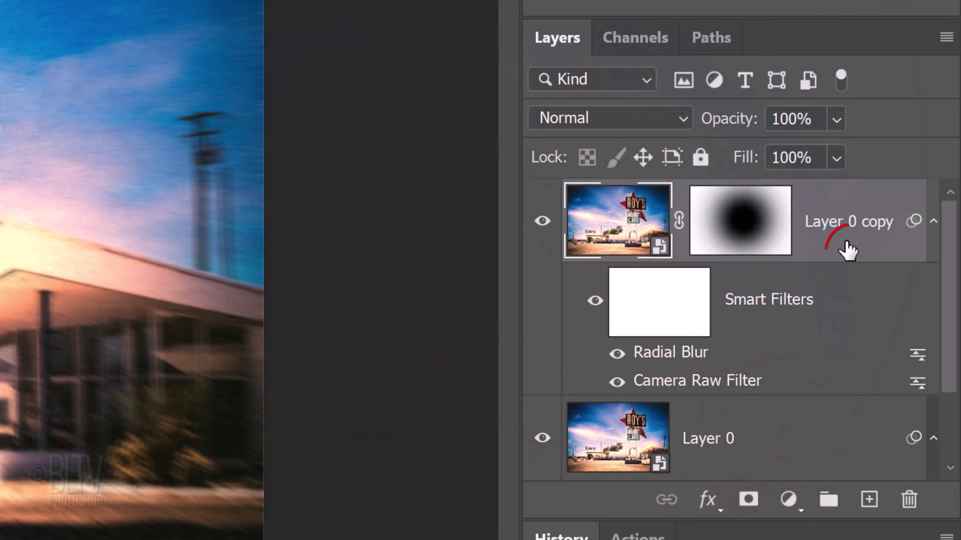
In Layer 0 copy's Blending Options, leave only the B channel unchecked
double_click(847, 251)
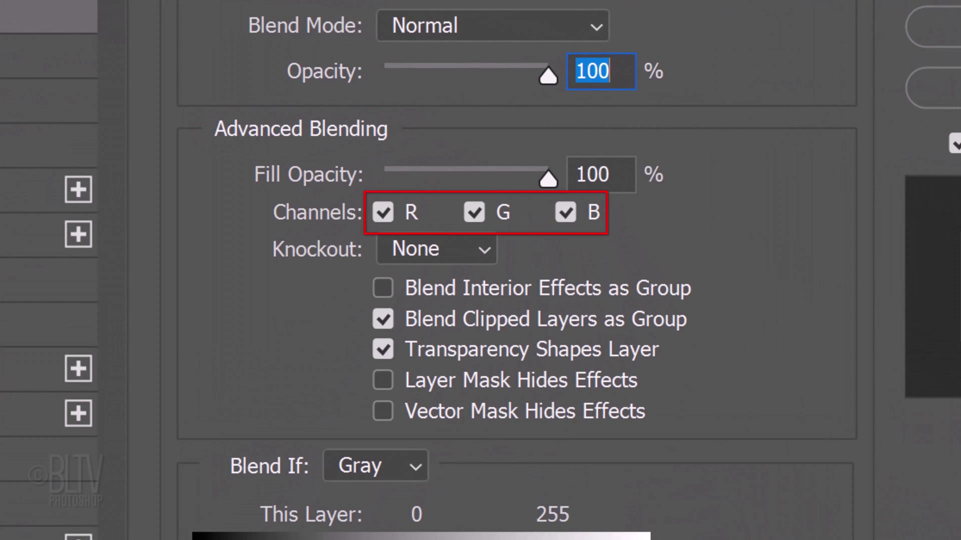
left_click(383, 213)
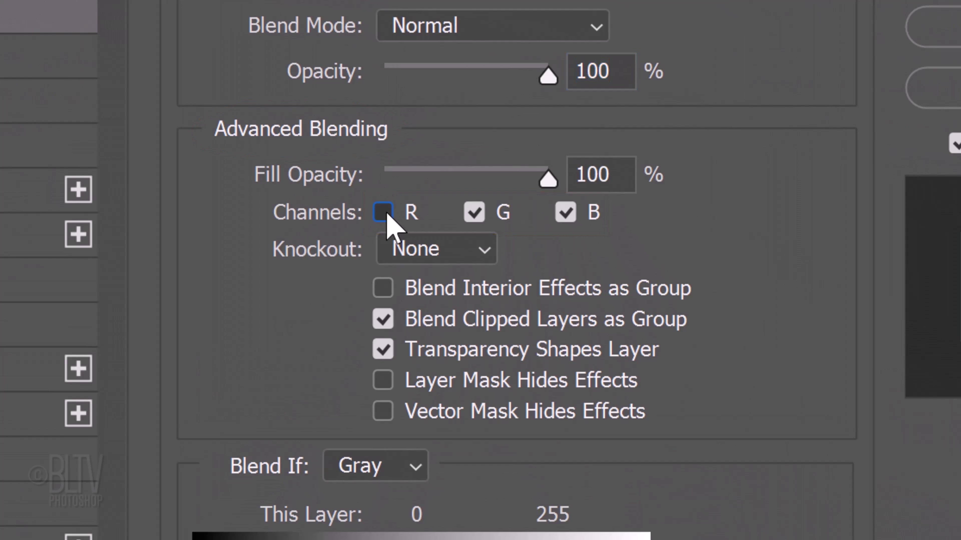
left_click(473, 212)
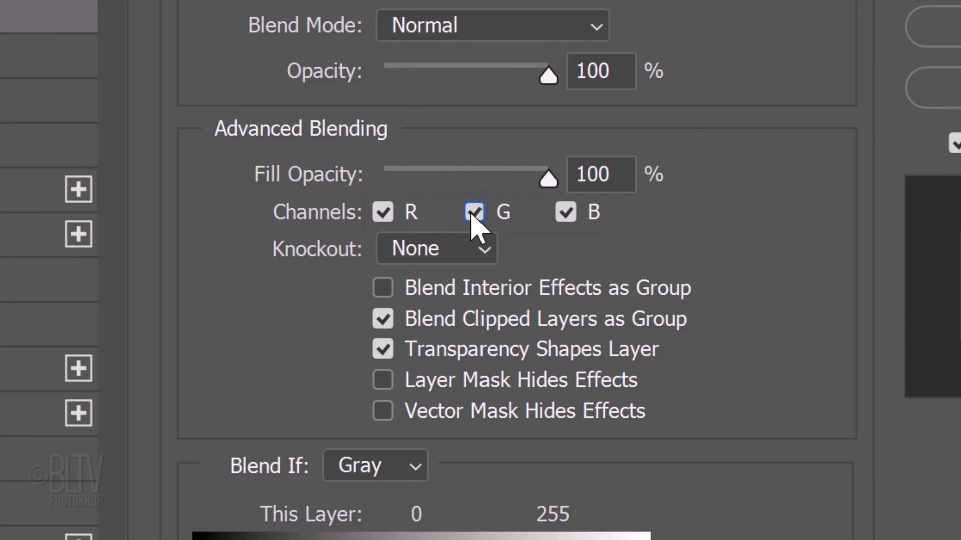
left_click(566, 215)
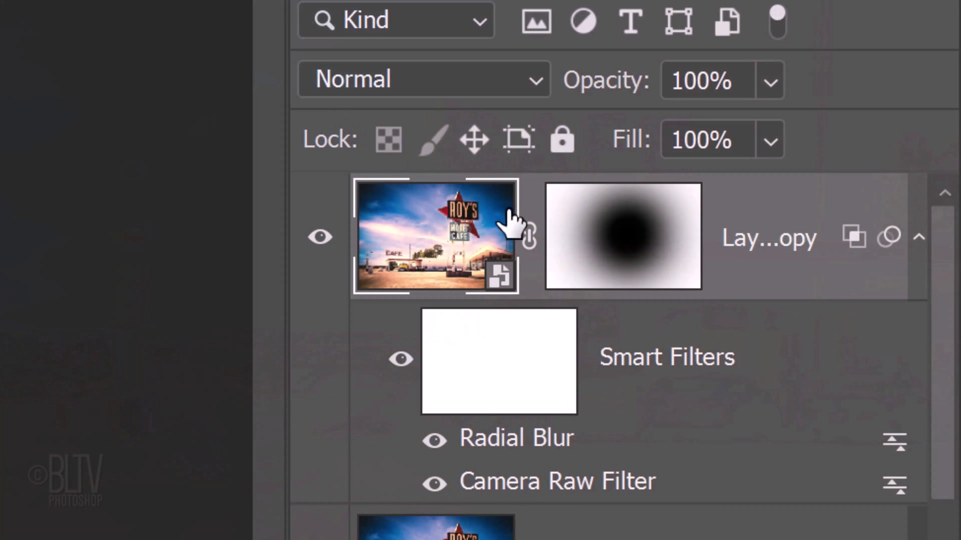
Unlink Layer 0 copy's mask and select the Move tool for nudging the layer
left_click(528, 232)
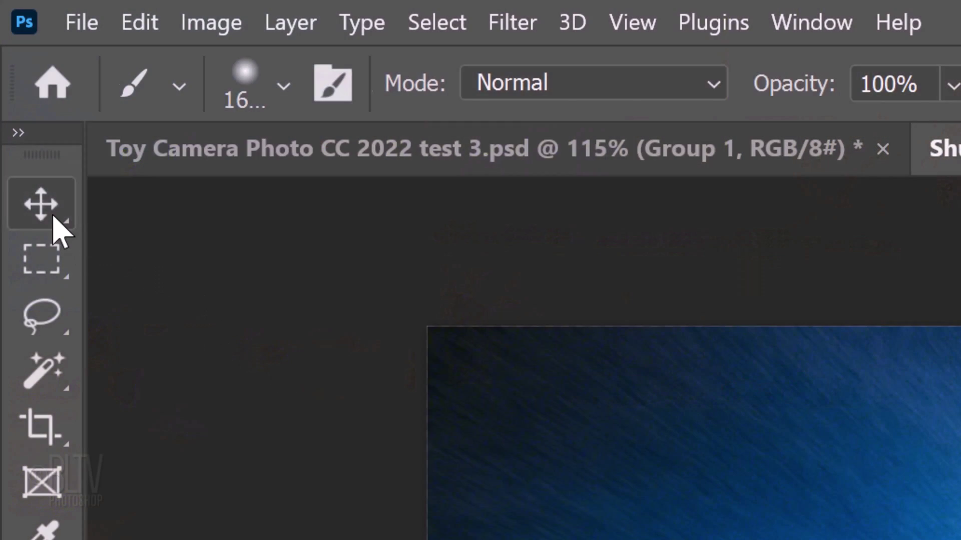
left_click(42, 207)
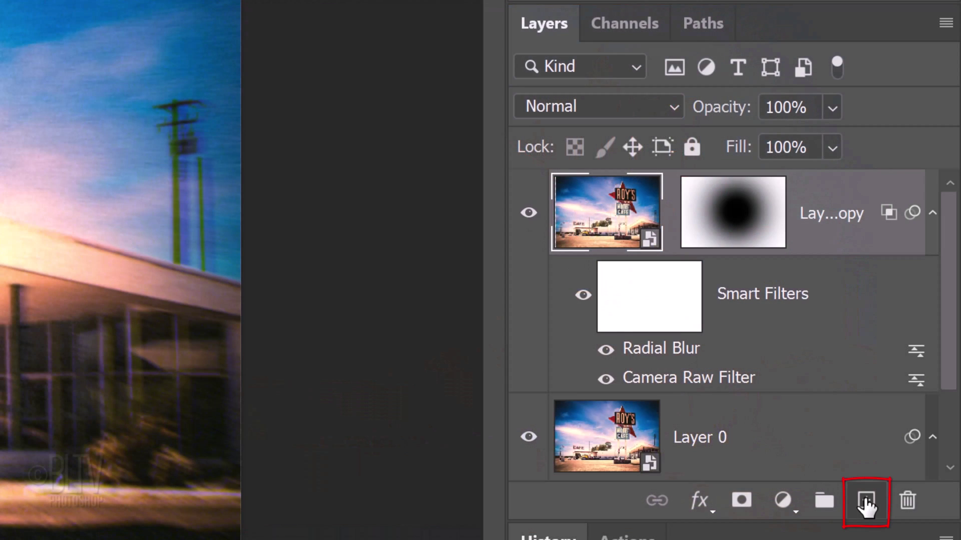
Add a new empty layer set to Linear Dodge (Add) at 50% opacity
left_click(867, 502)
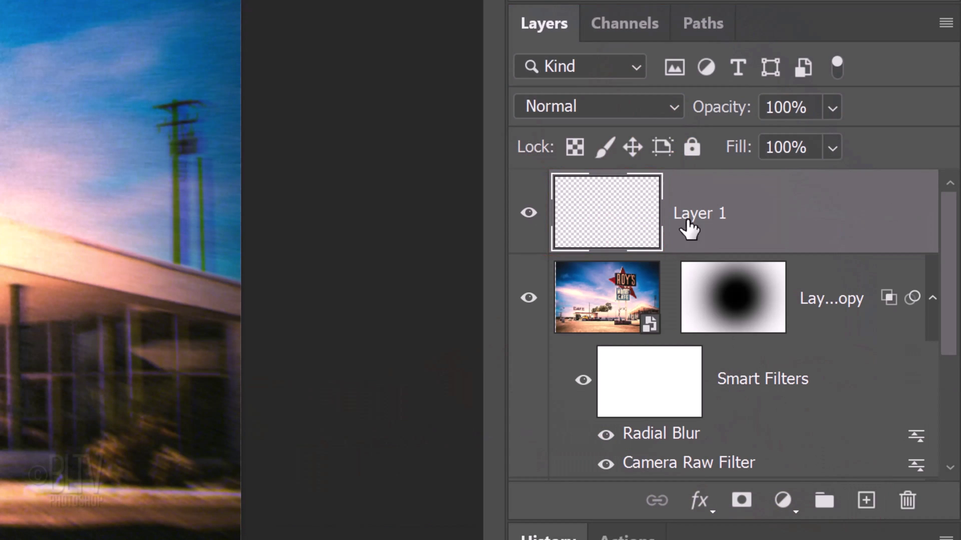
left_click(673, 105)
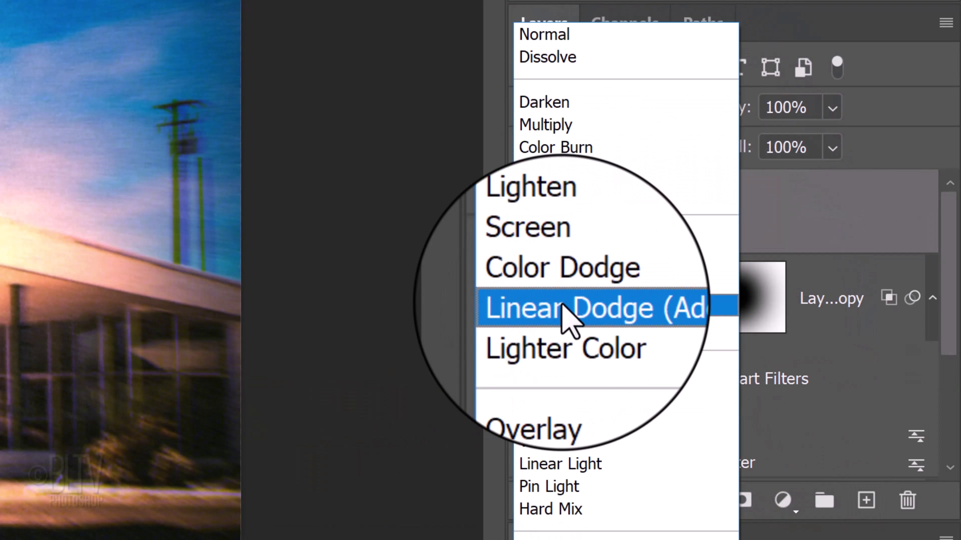
left_click(562, 305)
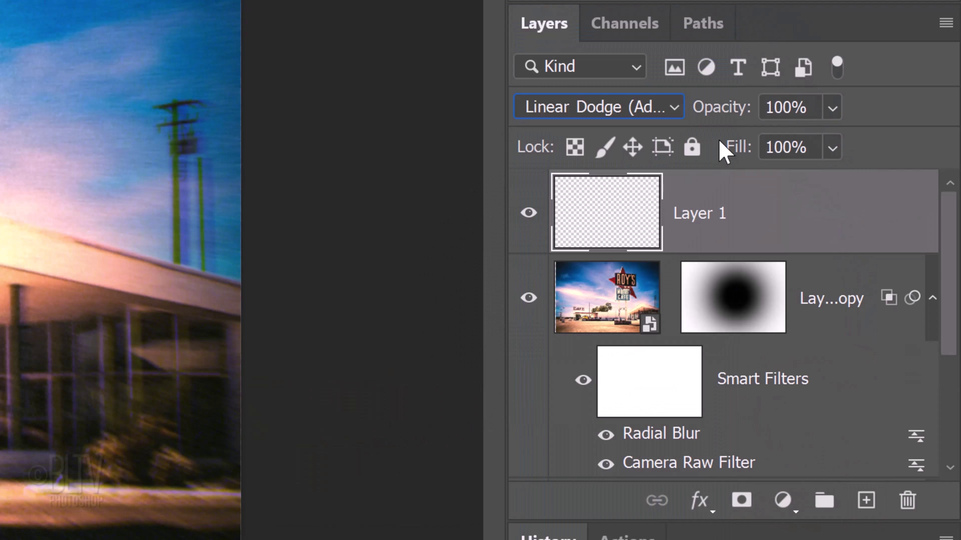
double_click(811, 107)
type("50")
key("Return")
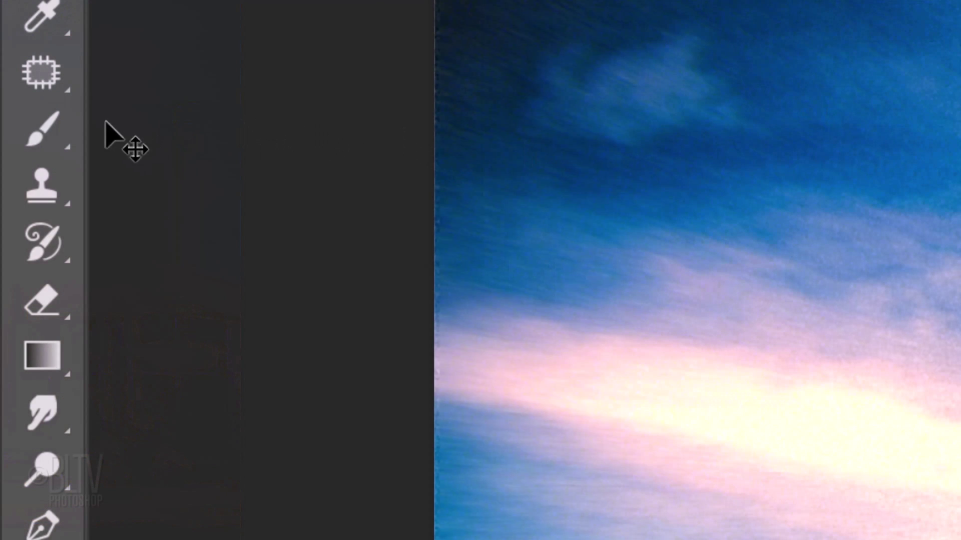
With the Brush in pure red, paint light leaks at the lower right and upper-left sky
right_click(45, 135)
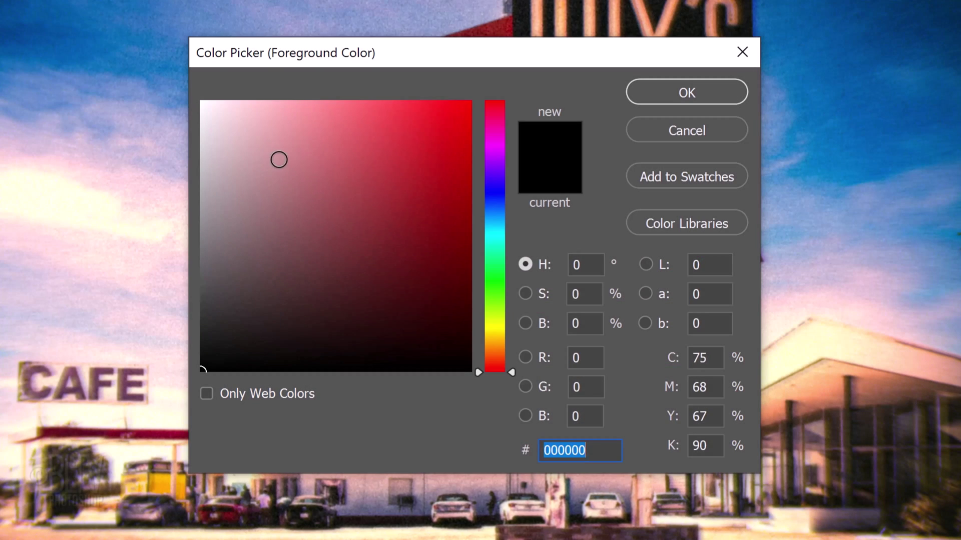
left_click(469, 102)
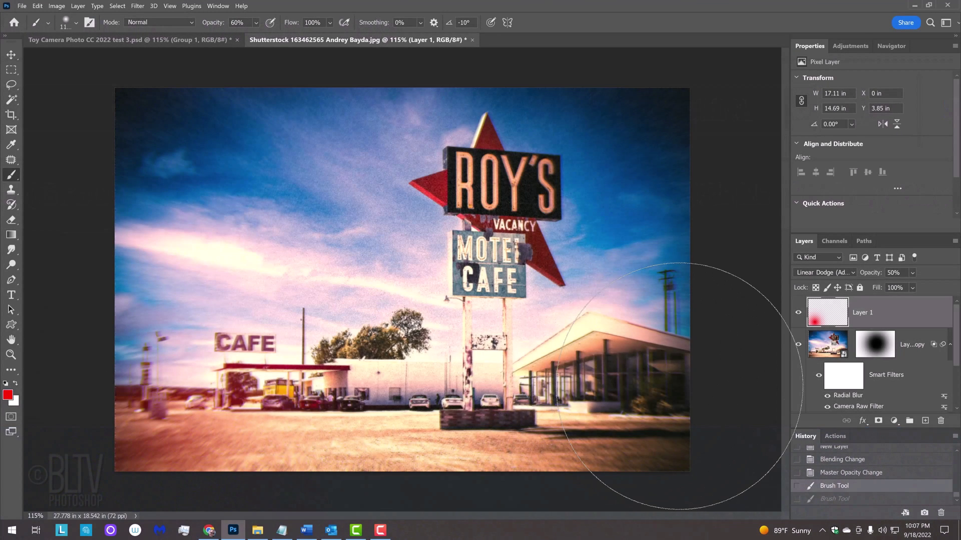
left_click_drag(686, 421, 676, 409)
left_click_drag(323, 87, 279, 86)
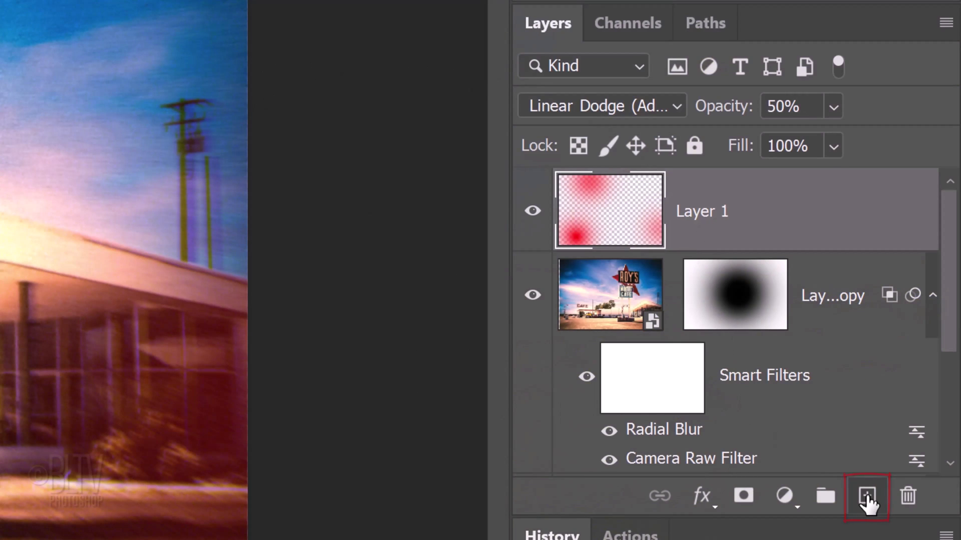
Add Layer 2 in Soft Light blend mode and set brush opacity to 100%
left_click(867, 497)
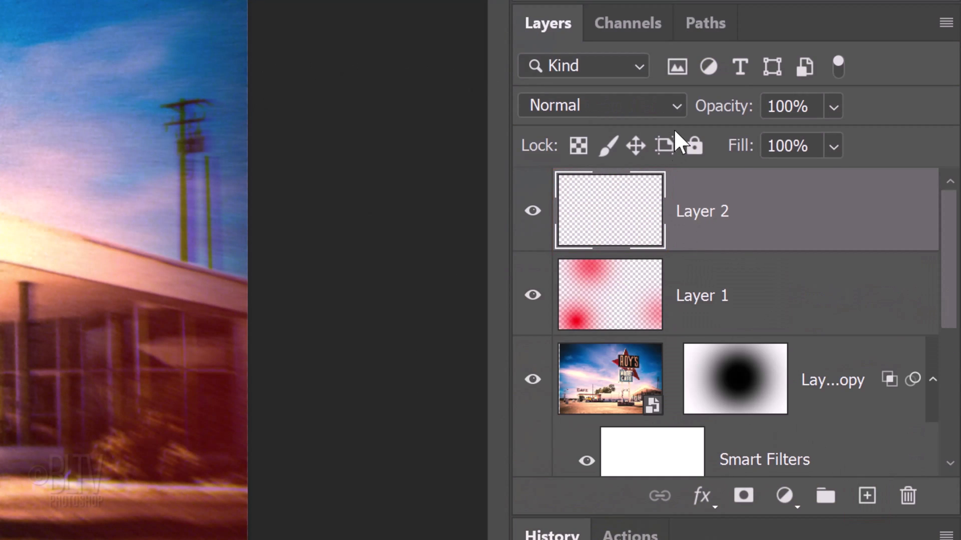
left_click(677, 106)
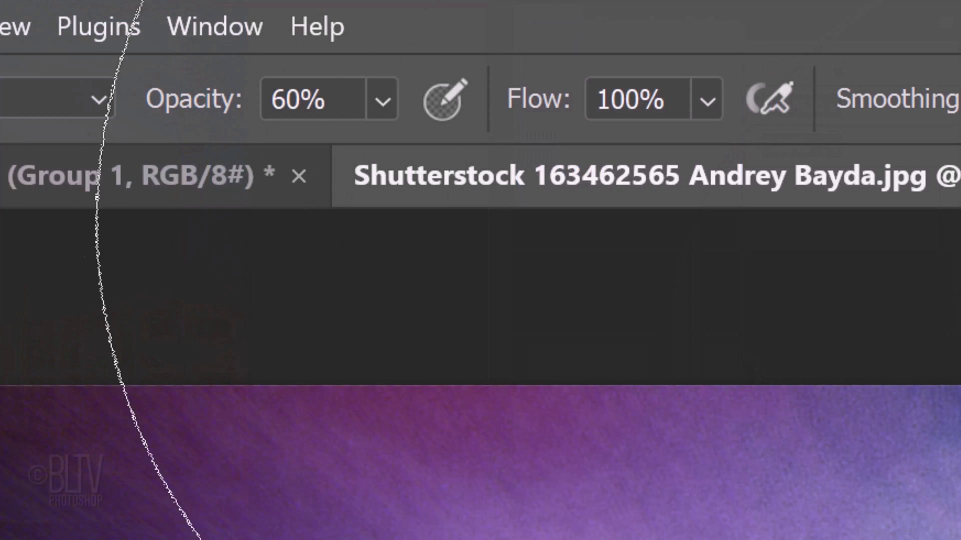
left_click(383, 102)
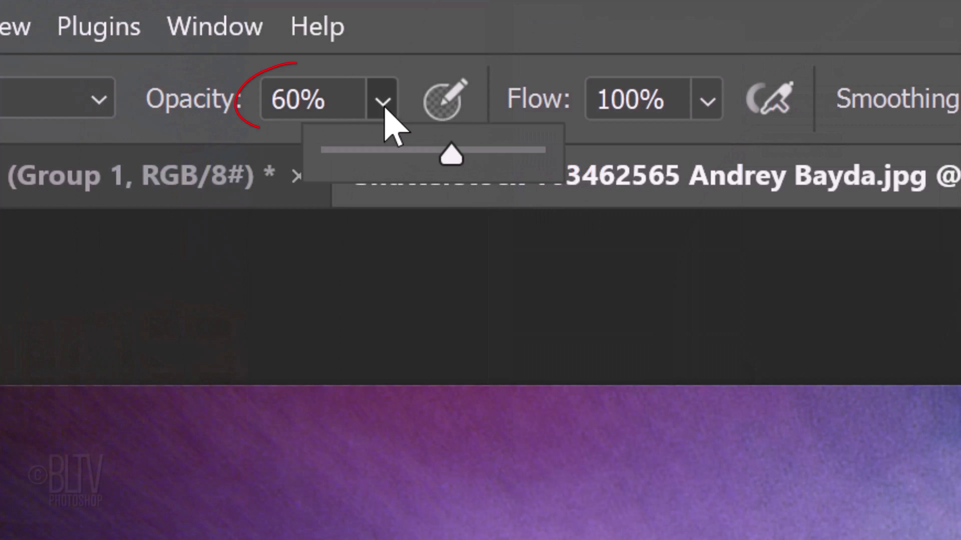
left_click_drag(450, 157, 574, 168)
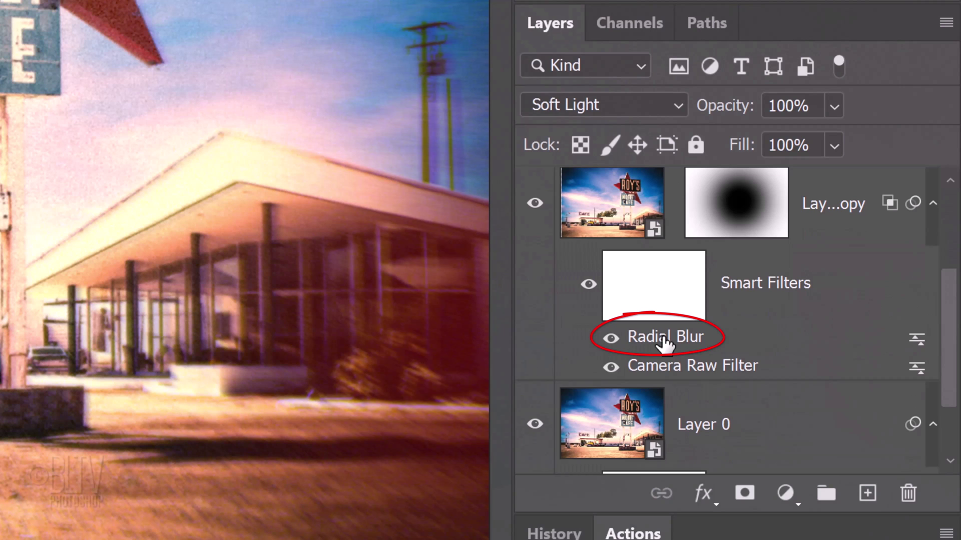
Drag Radial Blur below Camera Raw Filter in Layer 0 copy's Smart Filters
left_click_drag(666, 345, 665, 380)
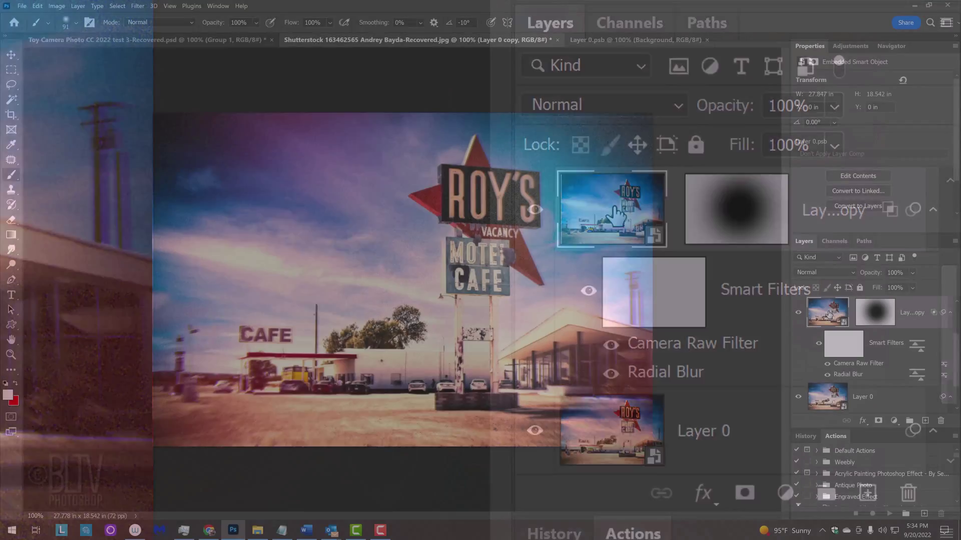
Inside the smart object's contents, Place Embedded the old tow truck JPG
double_click(827, 314)
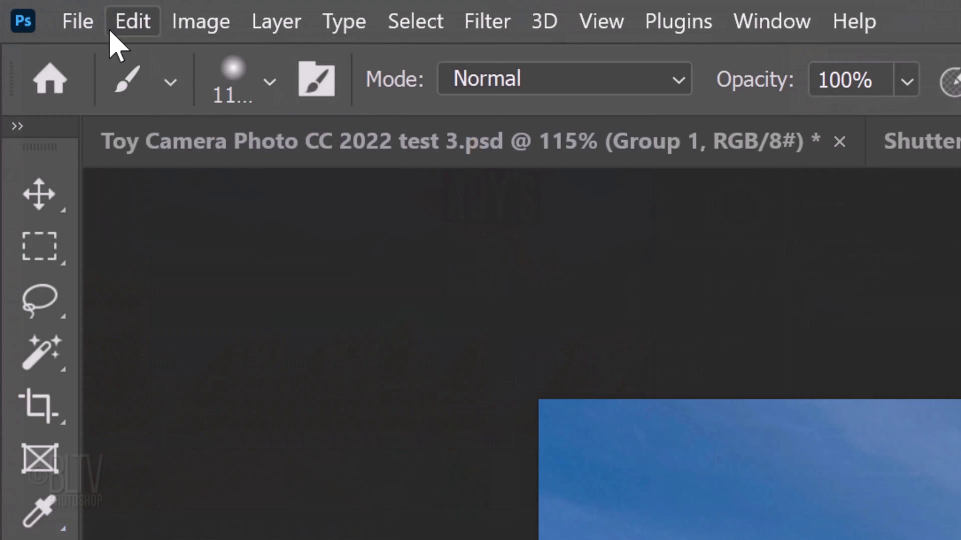
left_click(22, 6)
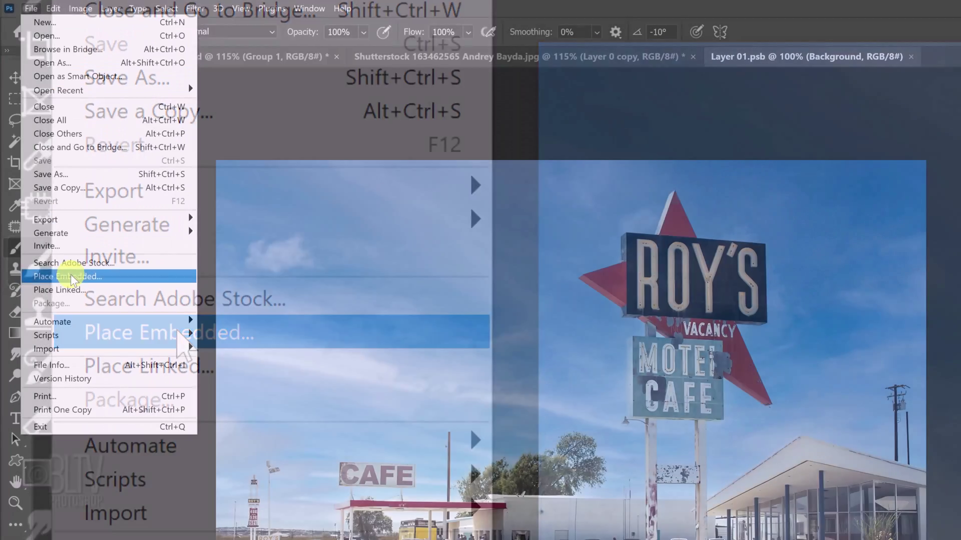
left_click(184, 341)
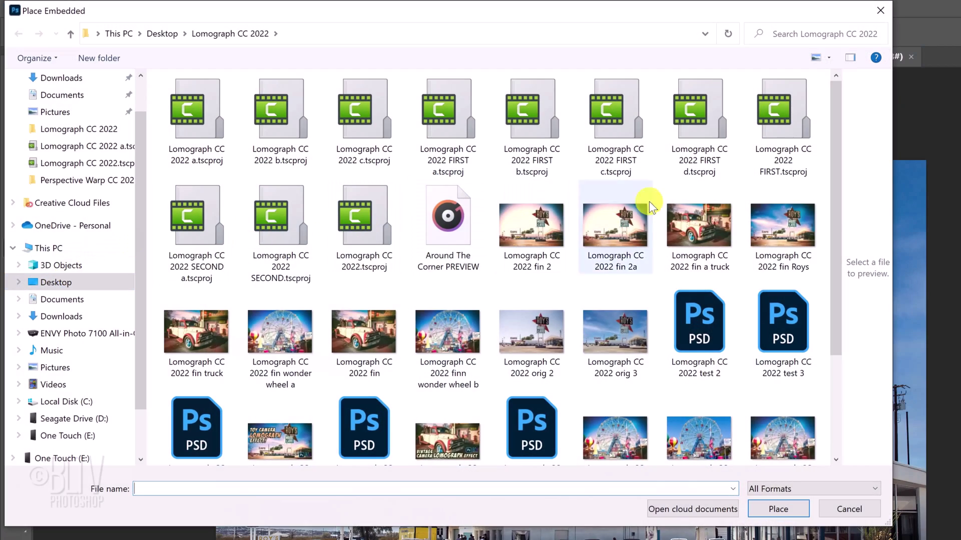
scroll(837, 228, "down", 2)
left_click(441, 404)
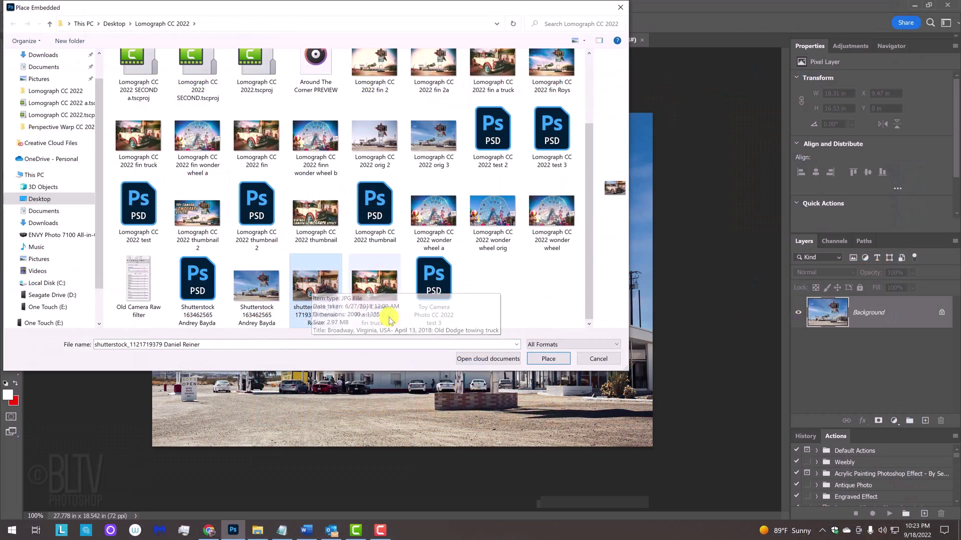
left_click(547, 359)
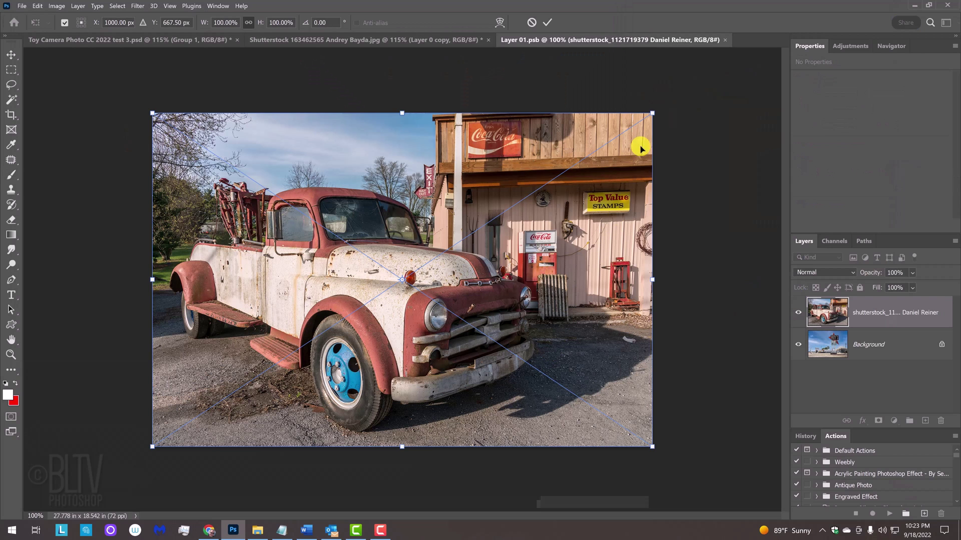
Scale the truck photo from its centre to about 100% to fill the canvas, then commit
key("alt")
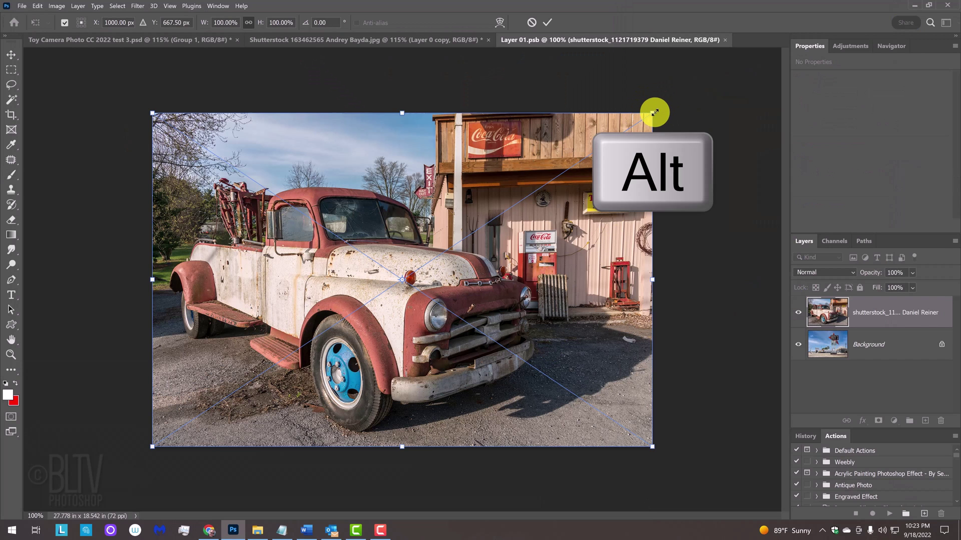
mouse_move(654, 113)
left_mouse_down()
mouse_move(692, 88)
mouse_move(655, 114)
left_mouse_up()
key("Return")
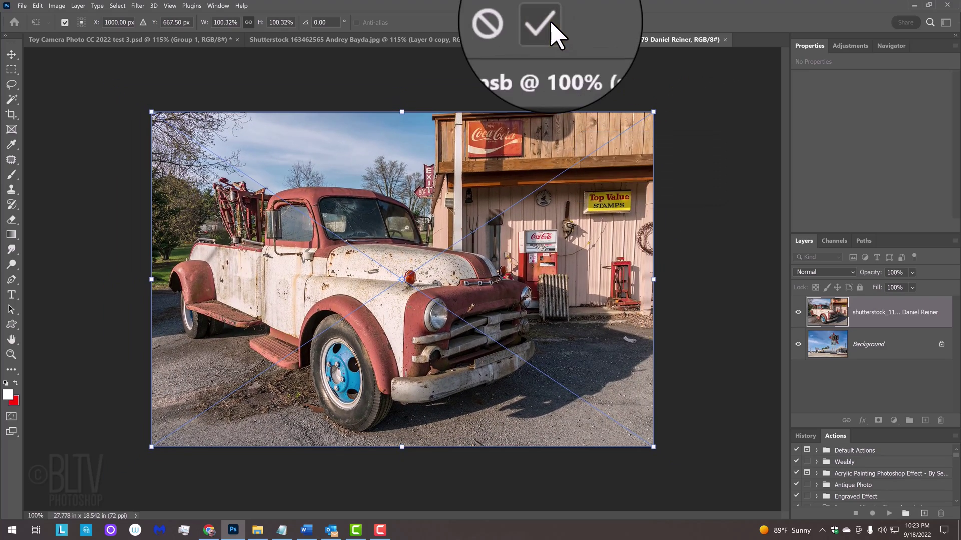
left_click(552, 31)
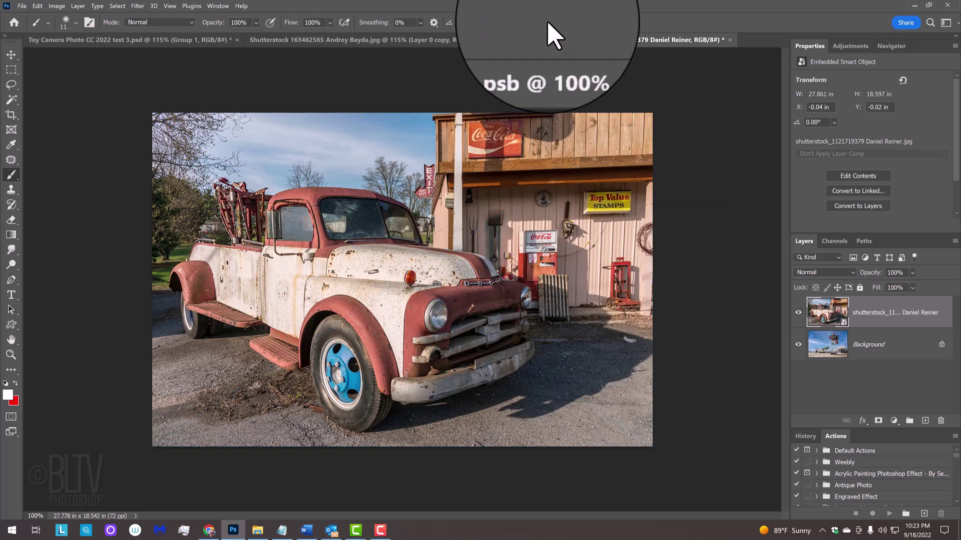
Close the Layer 01.psb tab, saving its changes
left_click(730, 38)
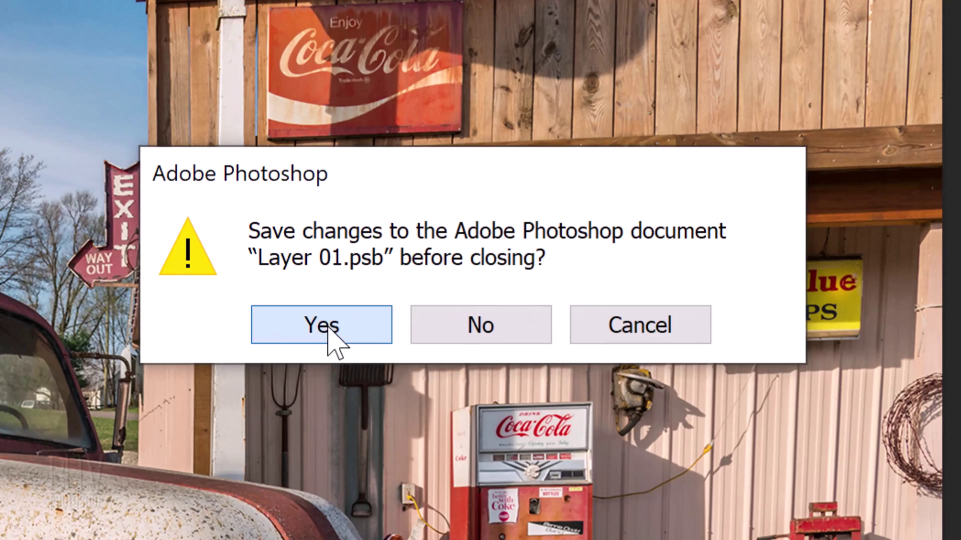
left_click(328, 327)
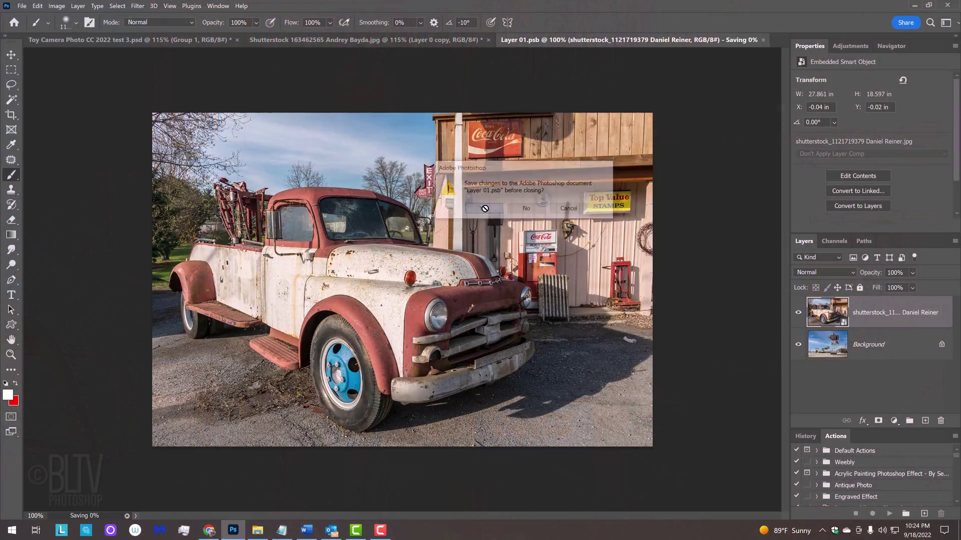